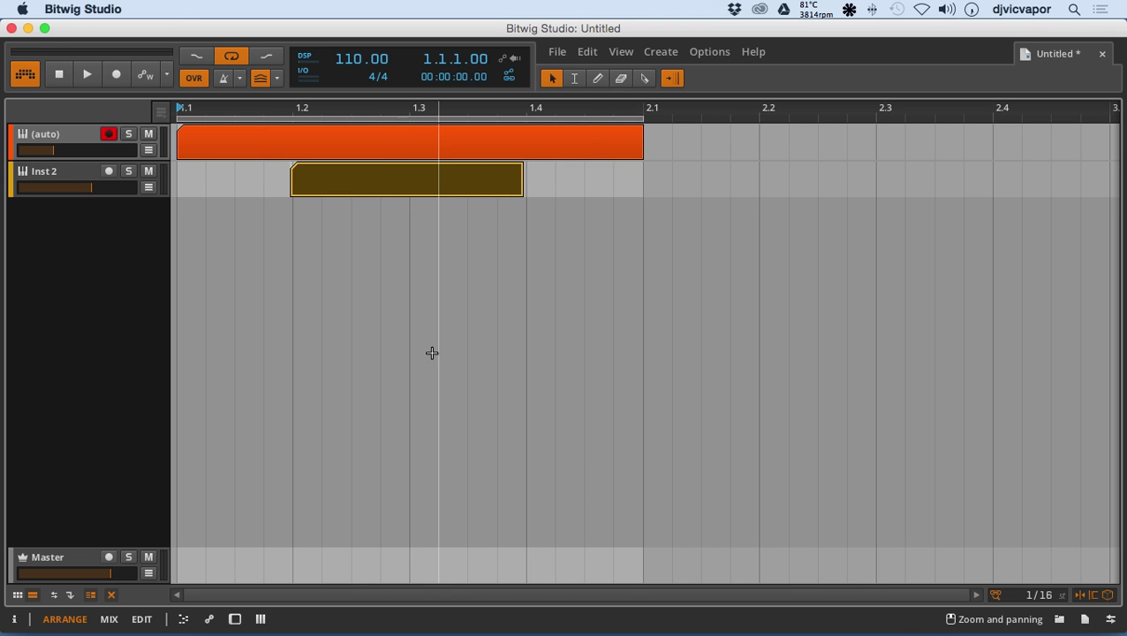
- Zoom the arrangement out until bars 1.1 to 4.4 are visible on the timeline
left_click_drag(371, 110, 395, 106)
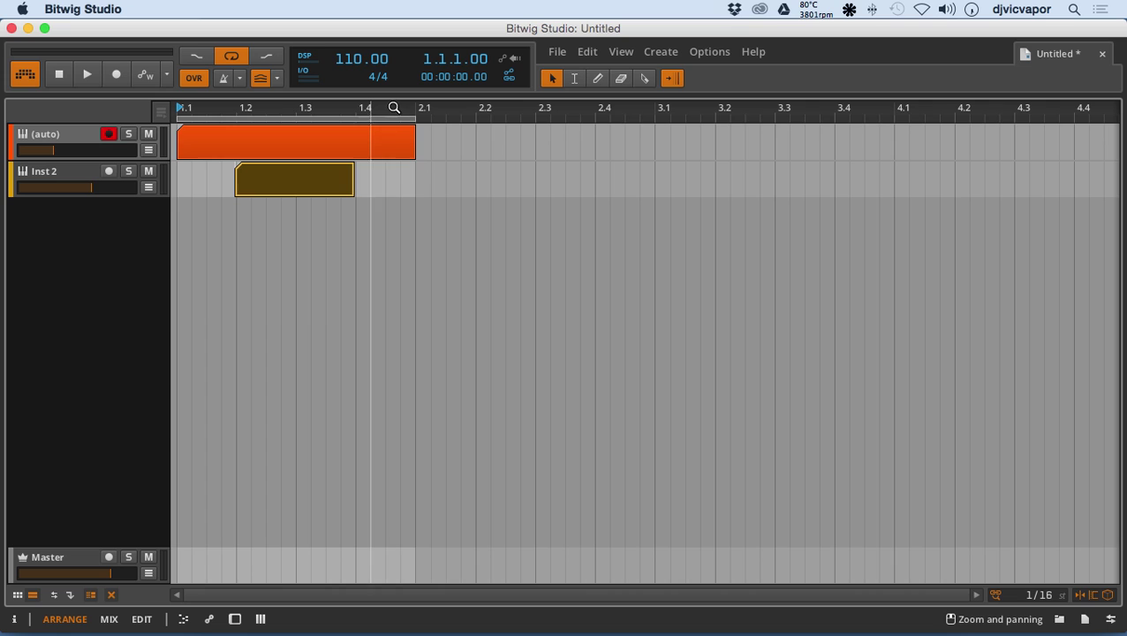
left_click_drag(344, 156, 297, 161)
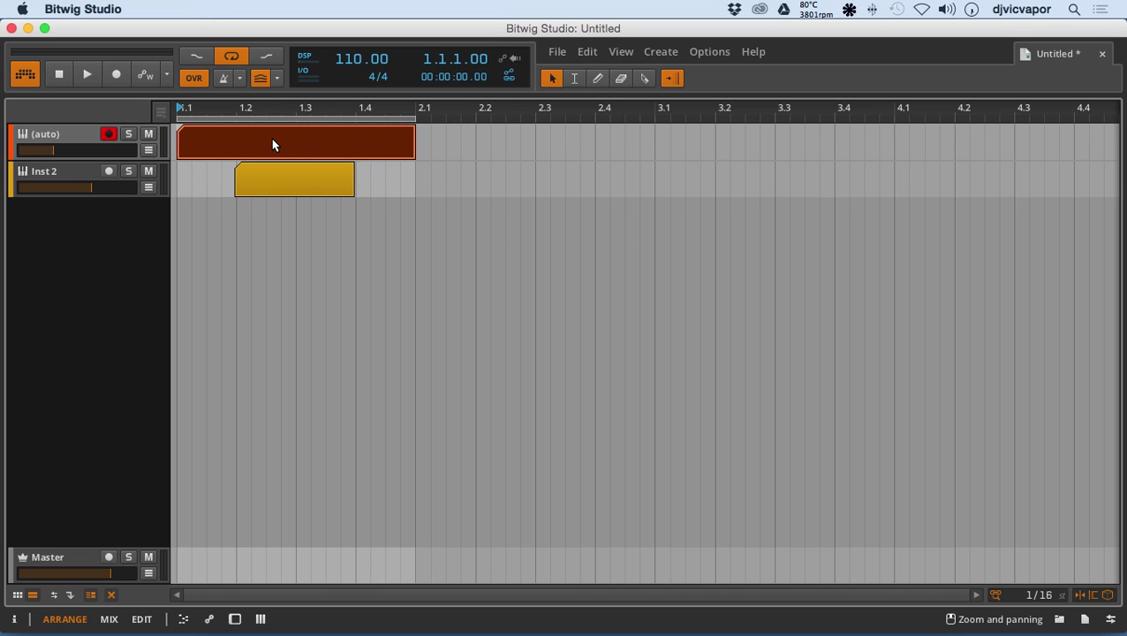
- Move the orange clip to 1.2, duplicate it, then delete the copies at 4.2, 3.2 and 2.2
mouse_move(271, 141)
left_mouse_down()
mouse_move(515, 125)
mouse_move(623, 134)
mouse_move(279, 169)
mouse_move(280, 155)
left_mouse_up()
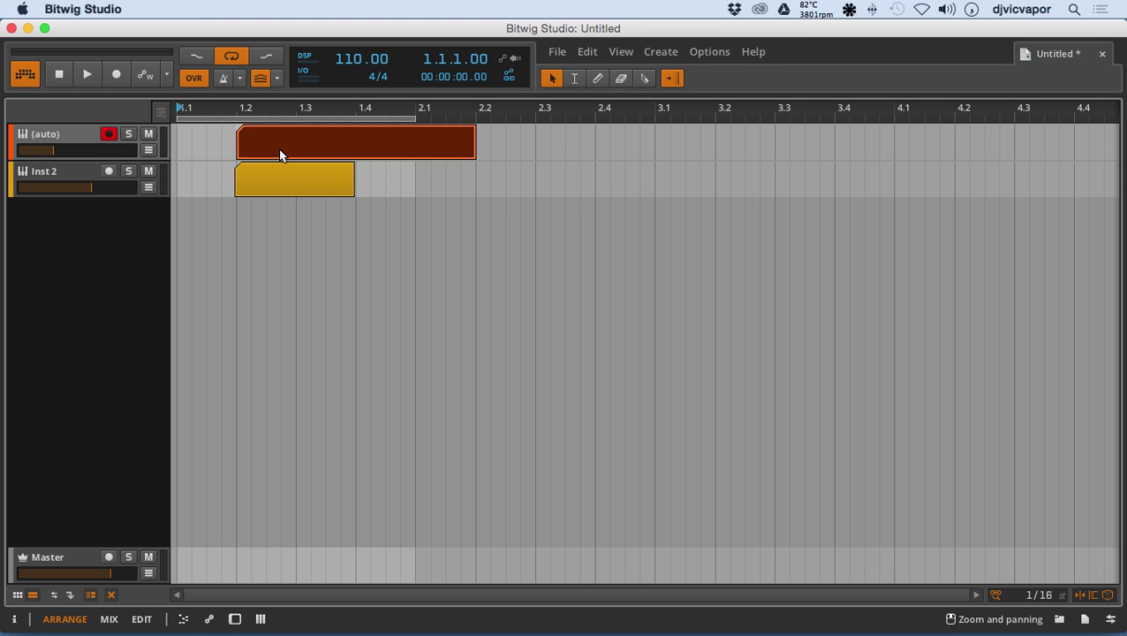
key("super+d")
key("super+d")
key("super+d")
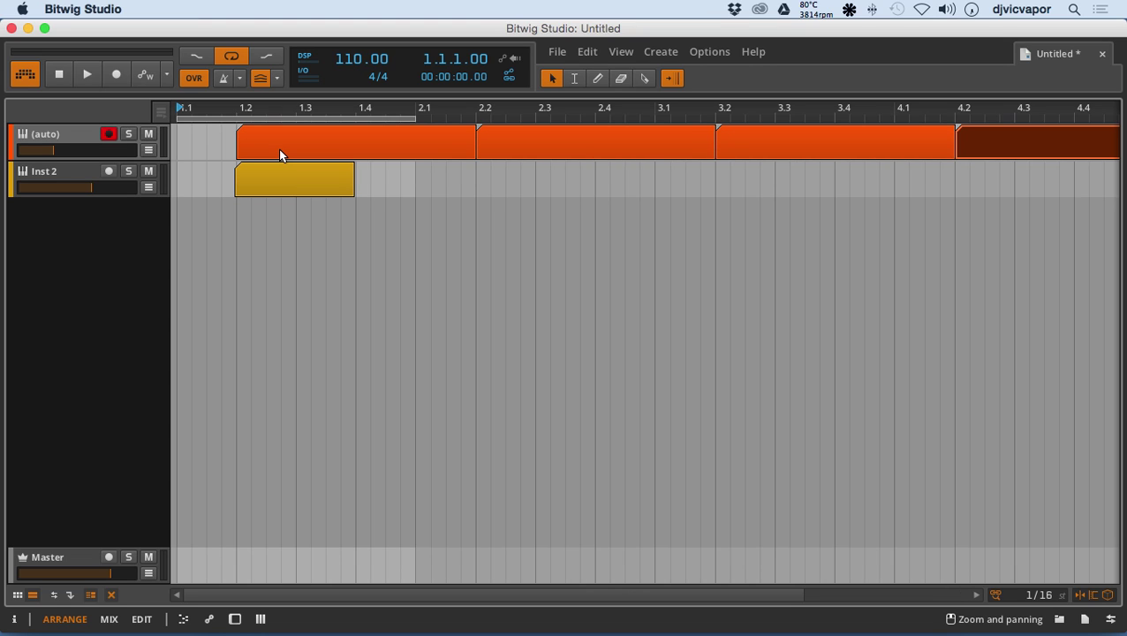
key("BackSpace")
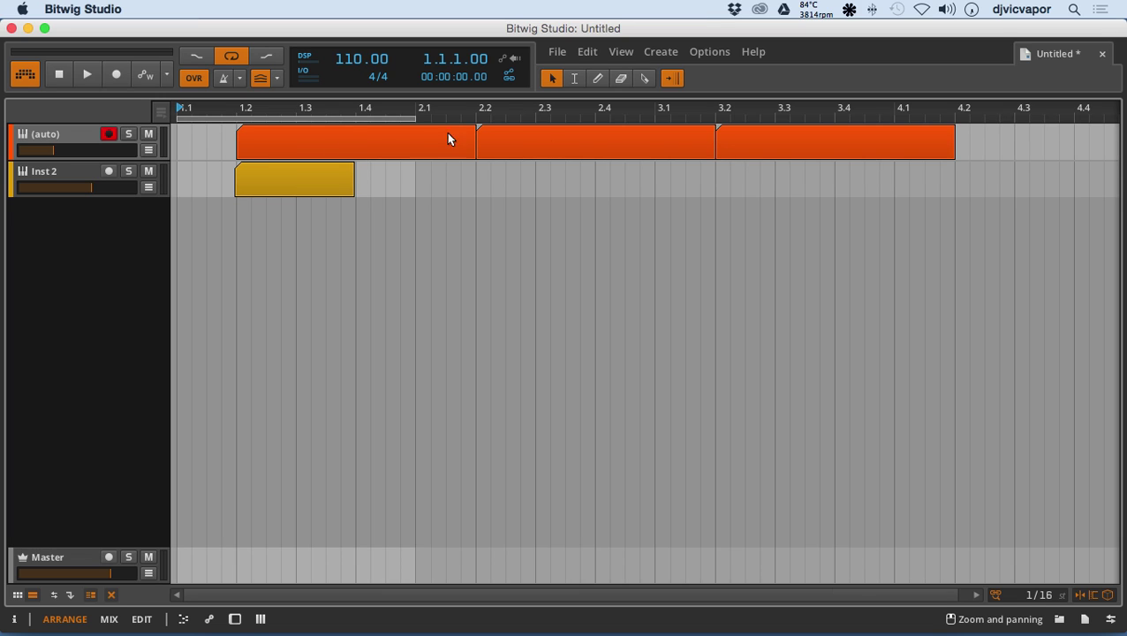
left_click(743, 158)
key("BackSpace")
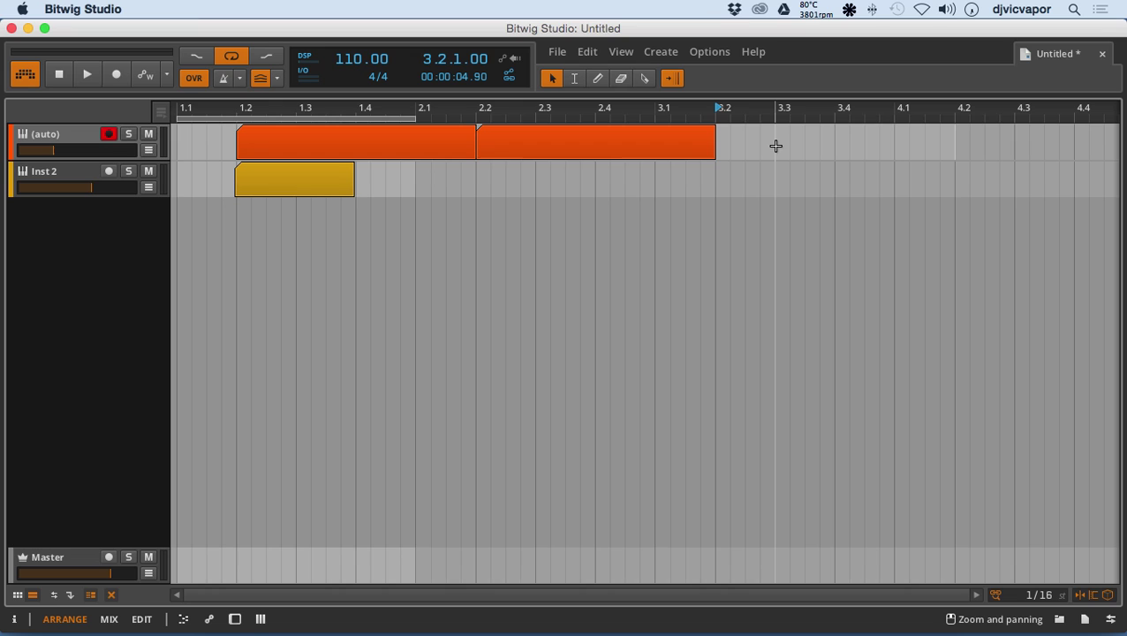
left_click(600, 146)
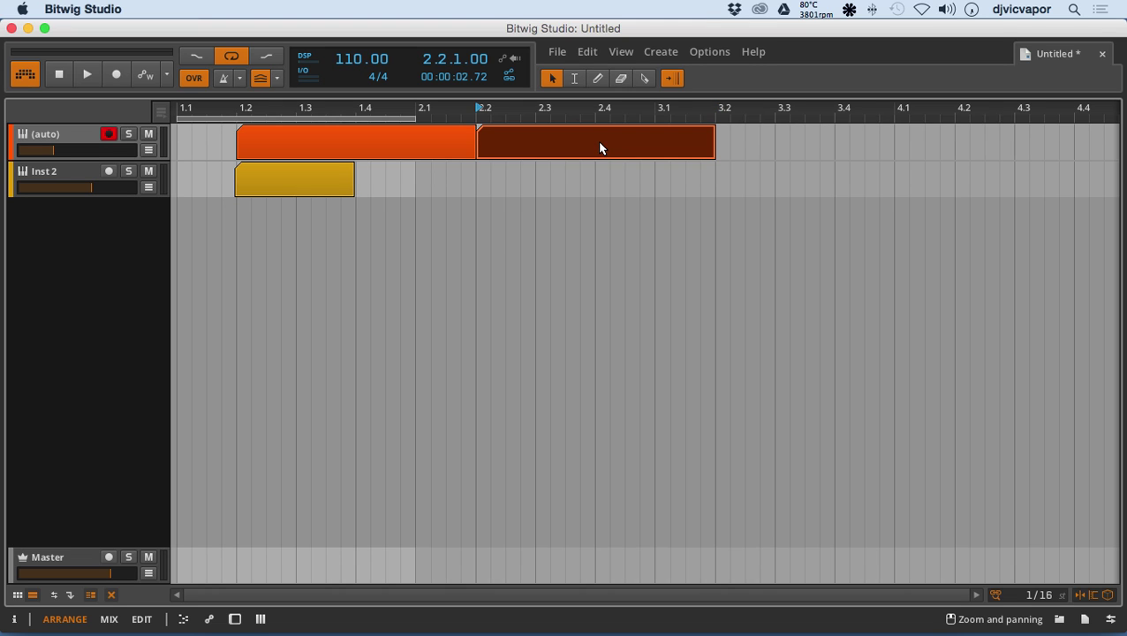
key("BackSpace")
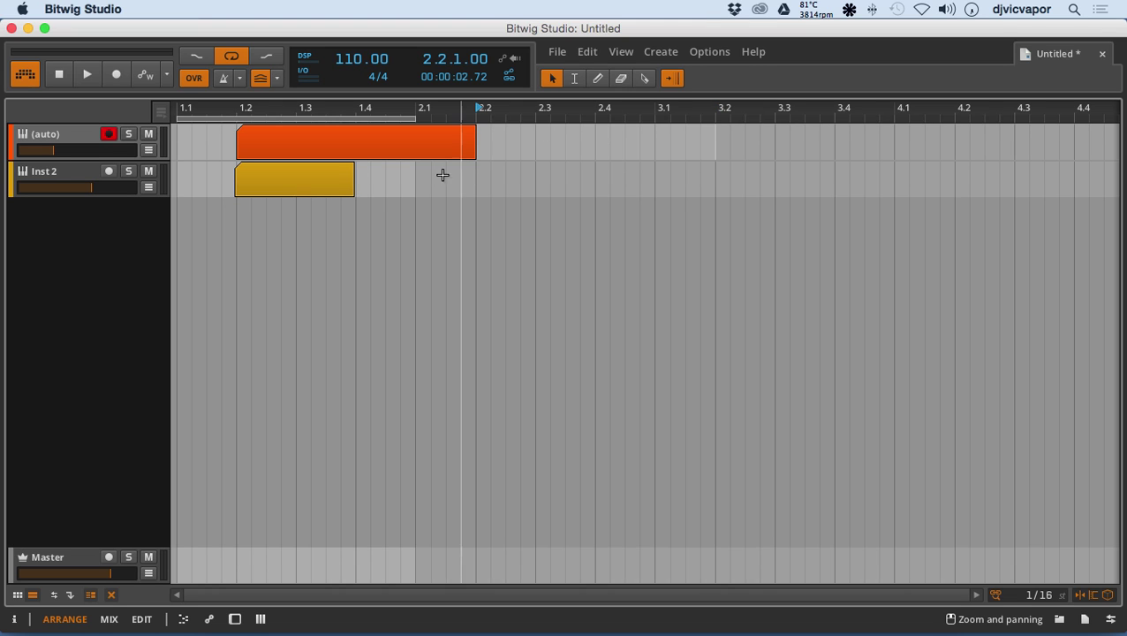
- Duplicate the orange and yellow clips together to 2.2 and 3.2, removing an extra orange copy at 4.2
left_click_drag(337, 206, 461, 135)
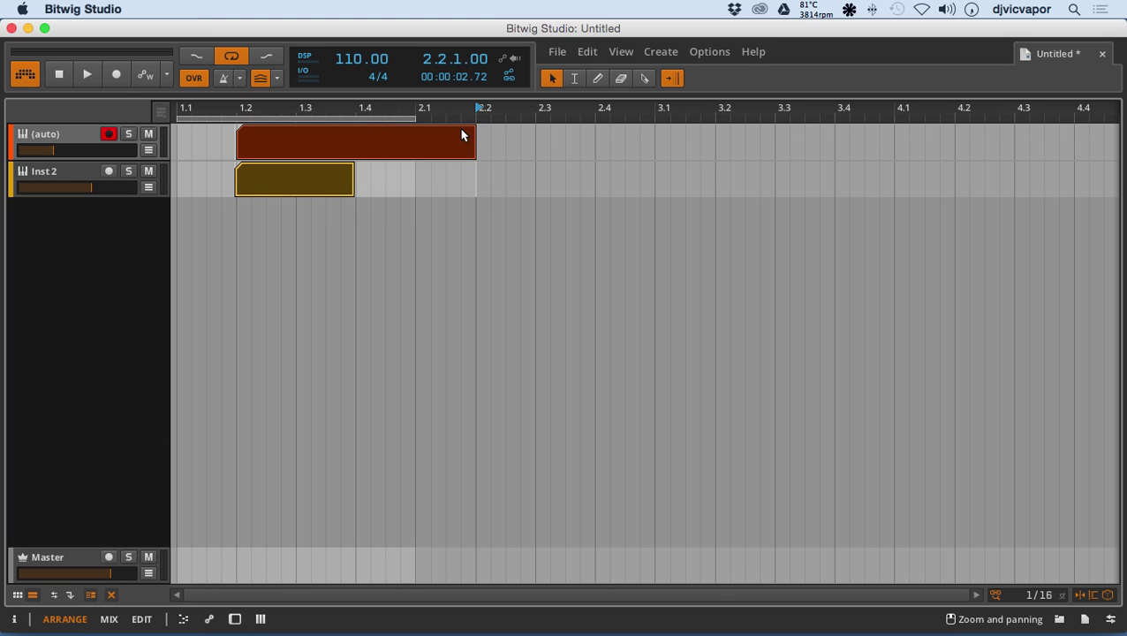
key("super+d")
key("super+d")
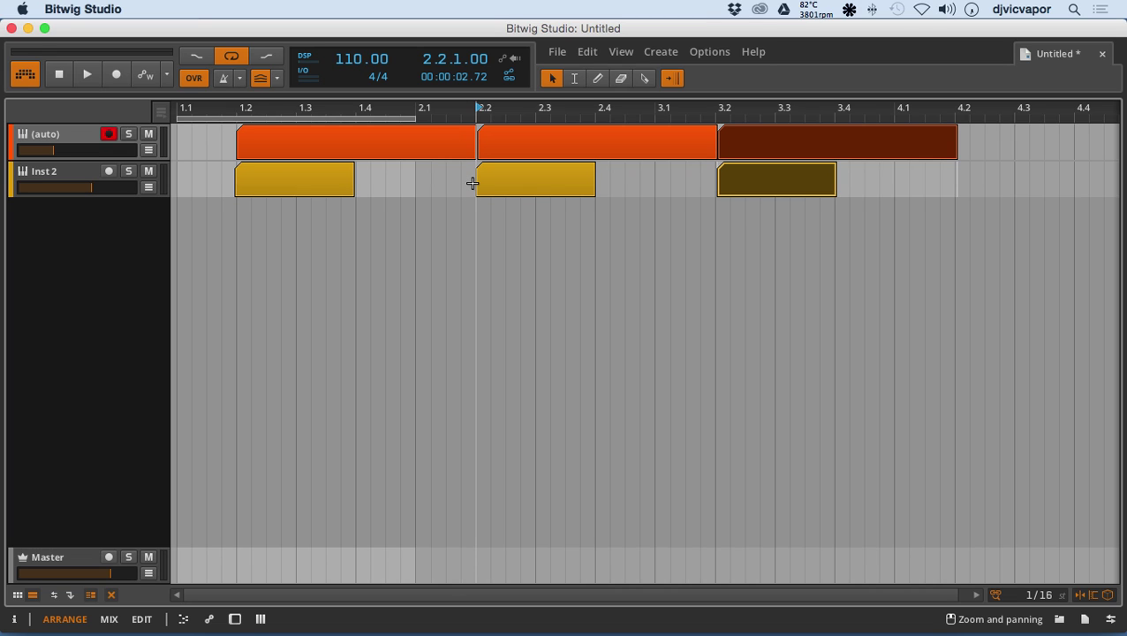
left_click_drag(474, 182, 360, 196)
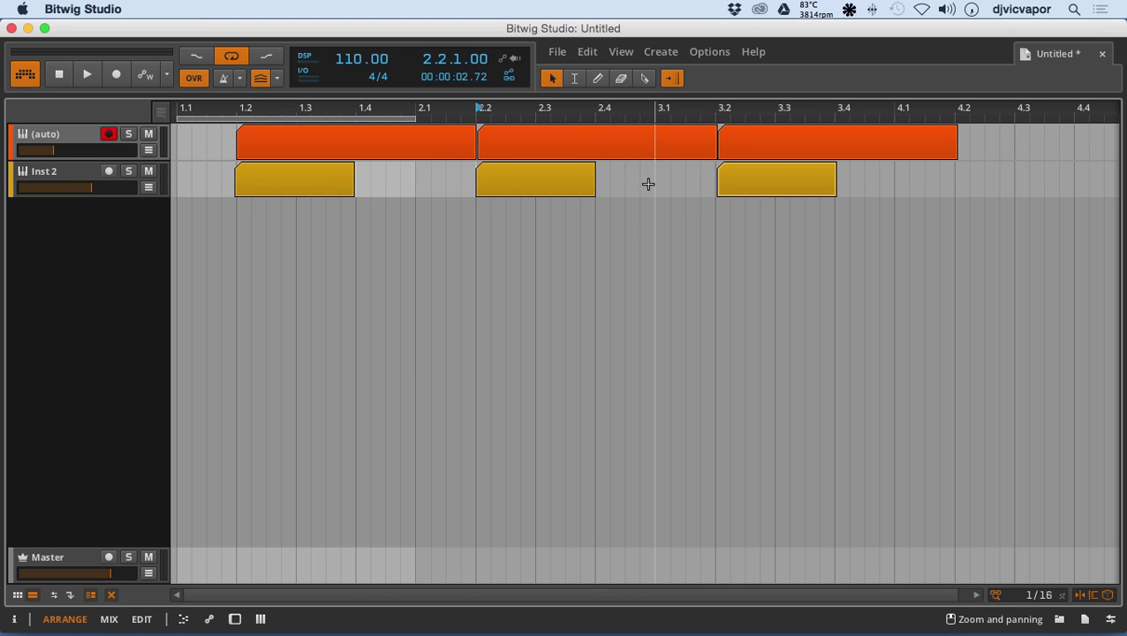
left_click(944, 151)
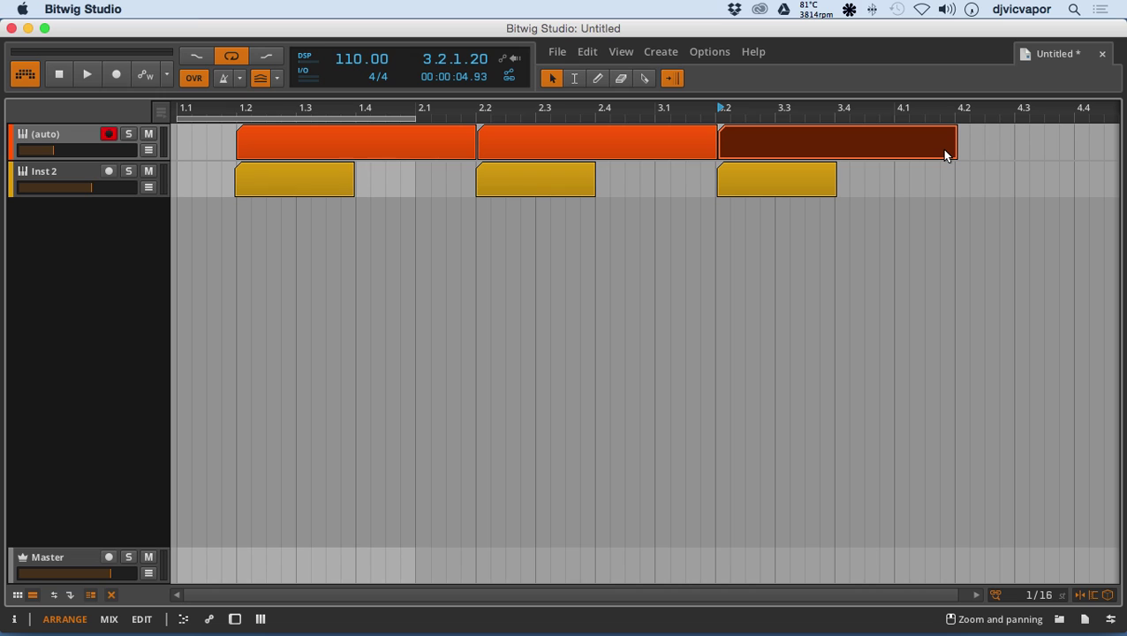
key("super+d")
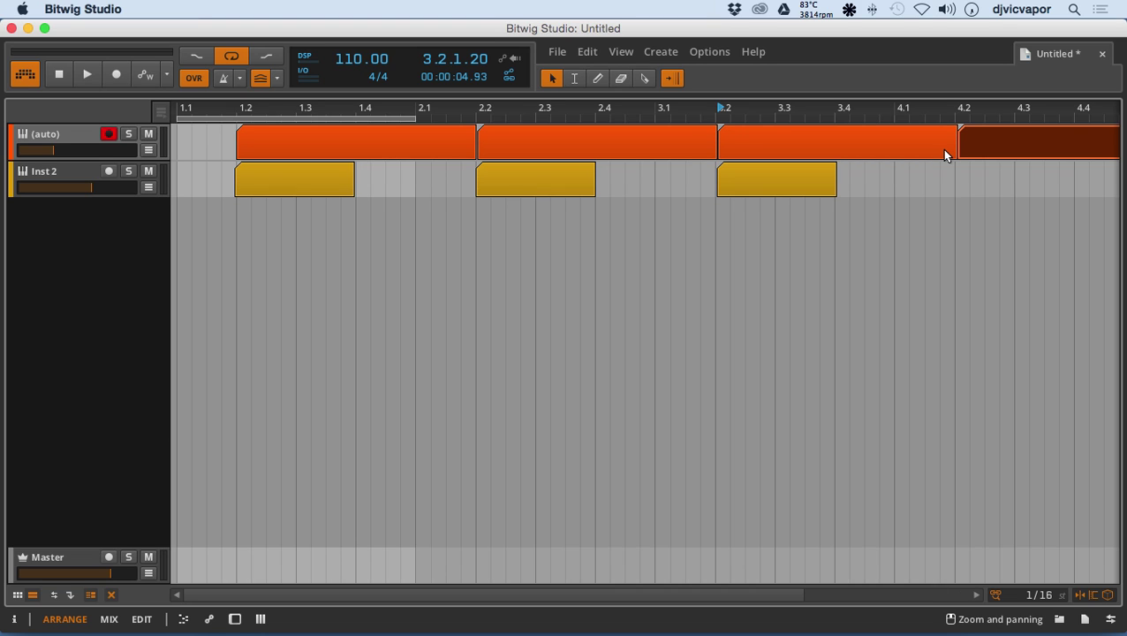
key("Delete")
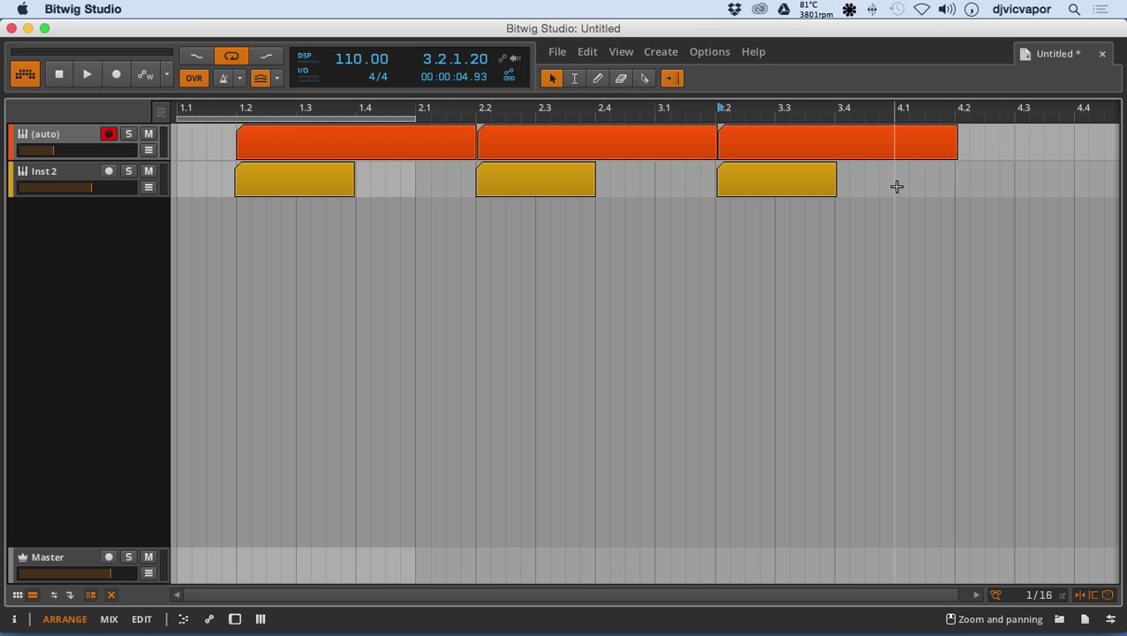
- Delete the yellow clips at 4.1, 3.2 and 2.2, plus the third orange clip
left_click_drag(895, 188, 729, 198)
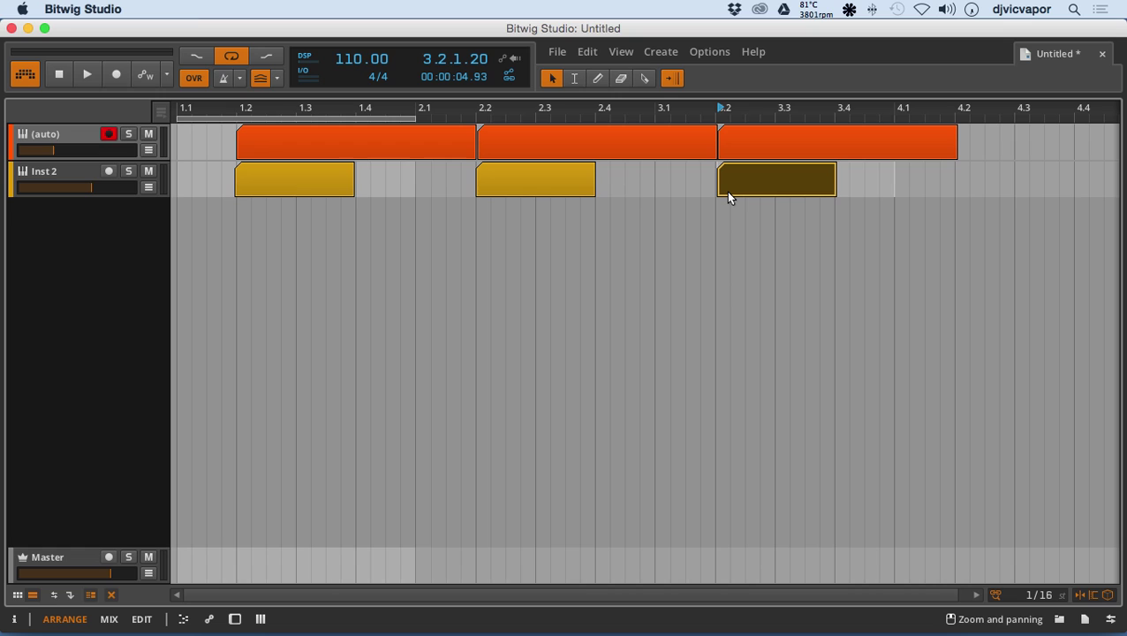
key("super+d")
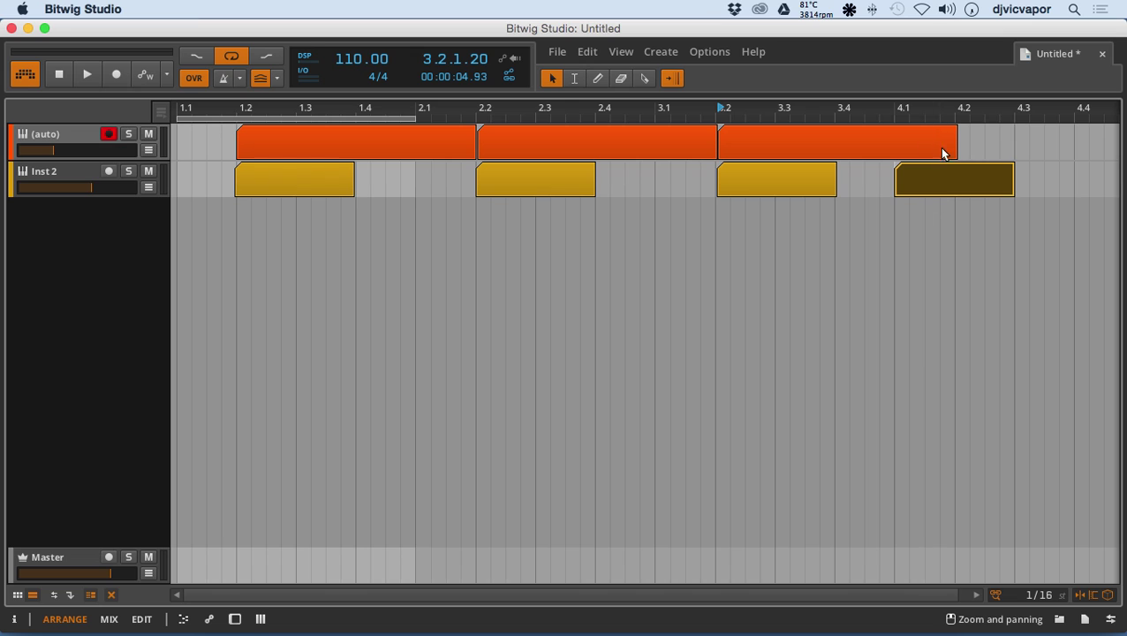
key("Delete")
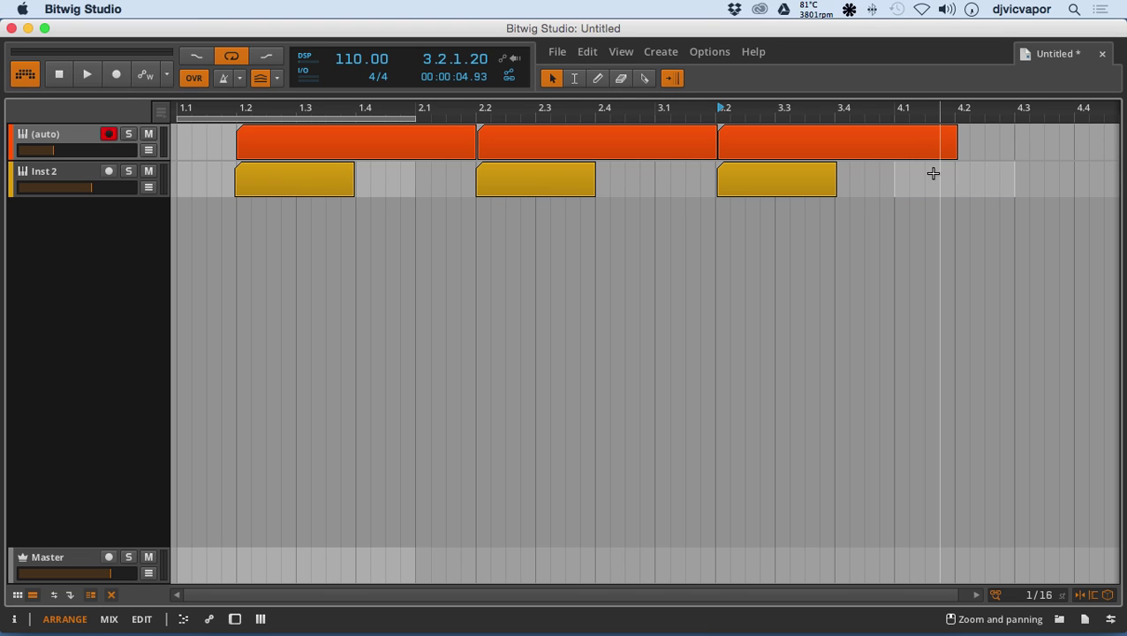
left_click(817, 191)
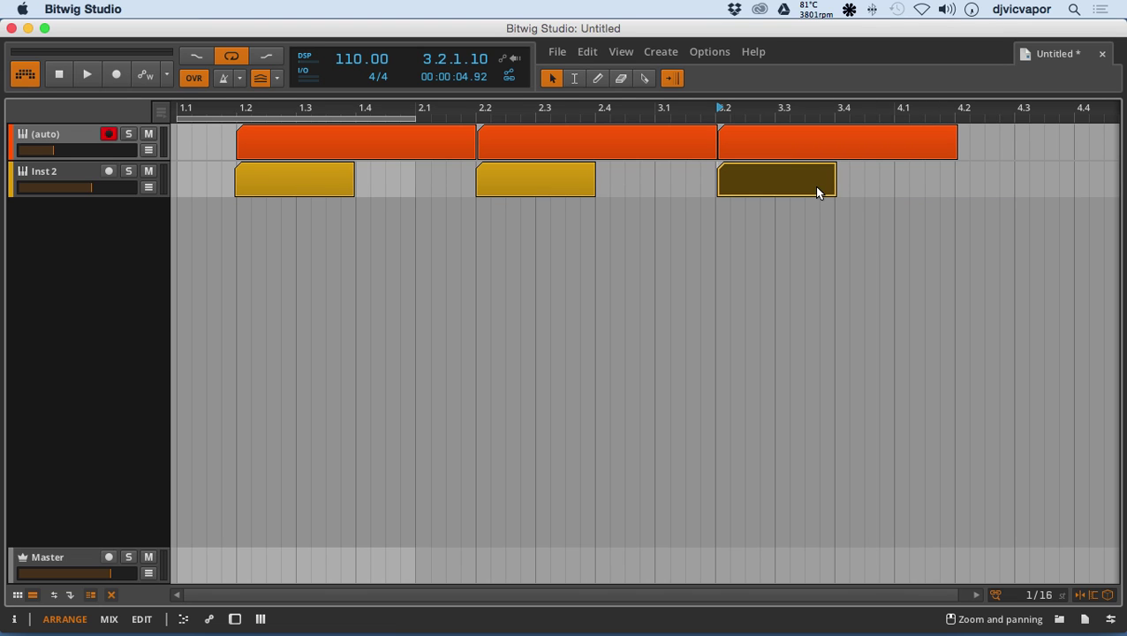
key("Delete")
left_click(514, 186)
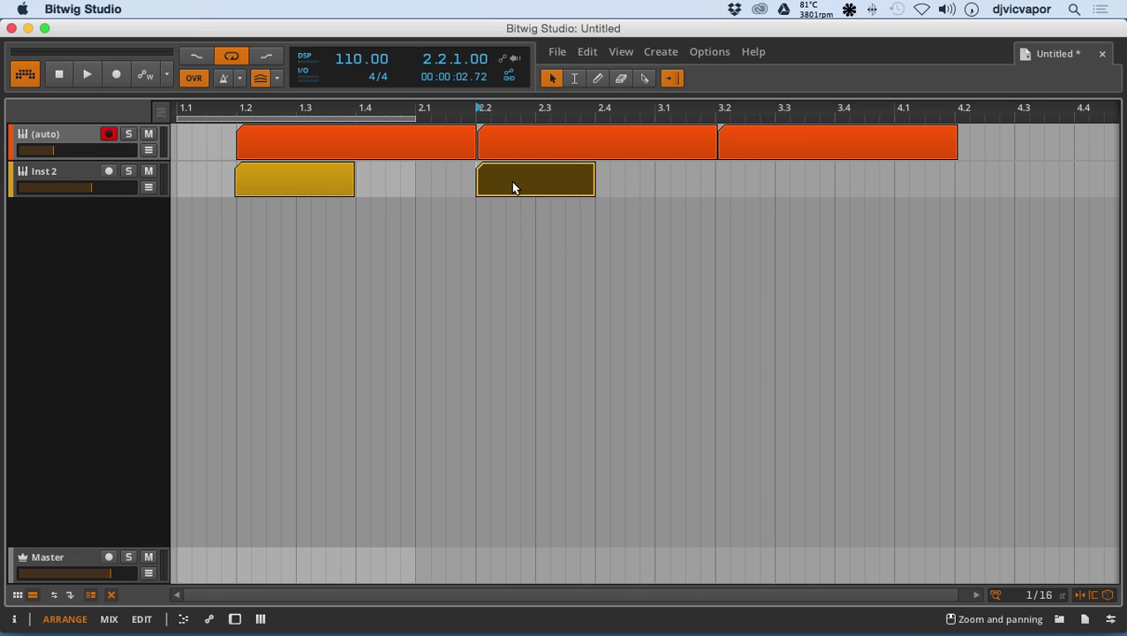
key("Delete")
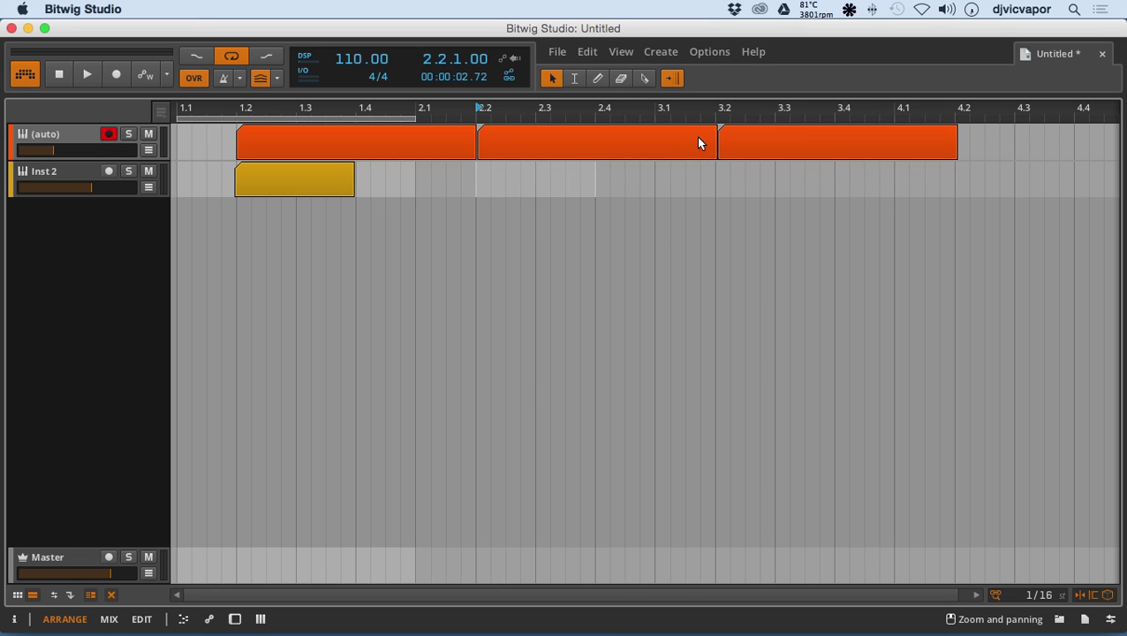
left_click(753, 155)
key("Delete")
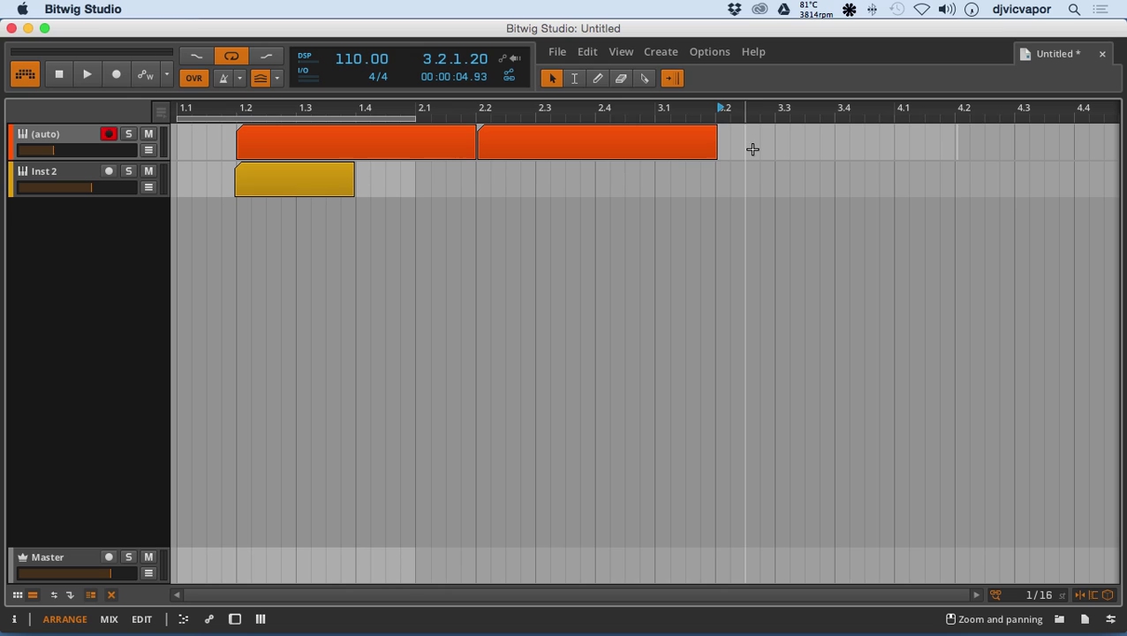
- Delete the orange clip at 2.2 and slide the remaining orange clip to start just after the yellow clip
left_click(666, 156)
key("Delete")
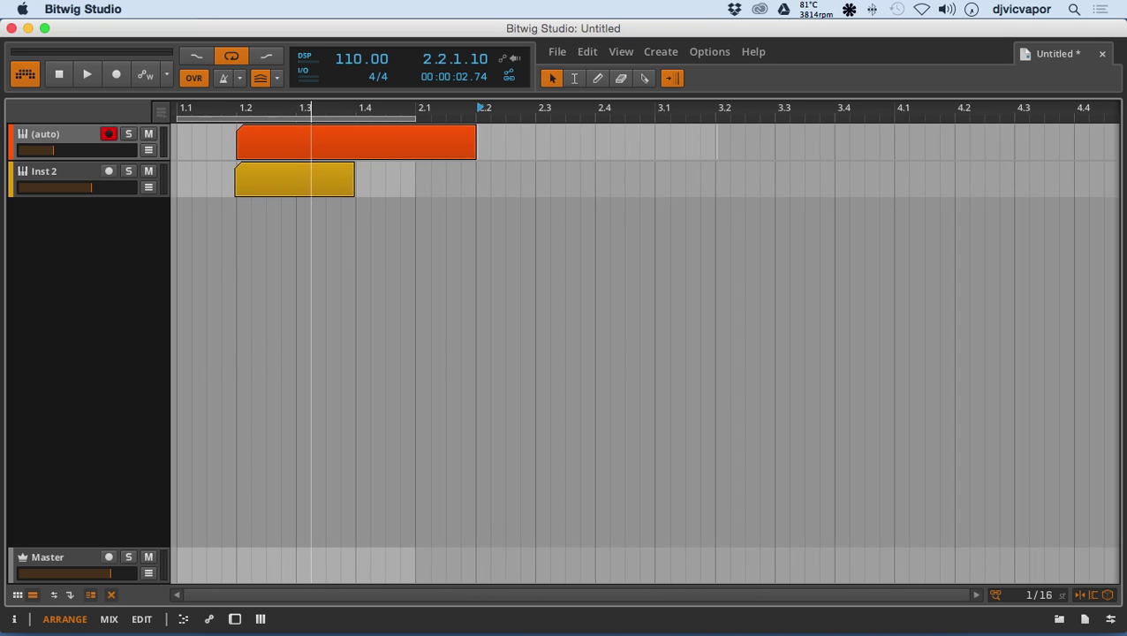
scroll(311, 107, "up", 5)
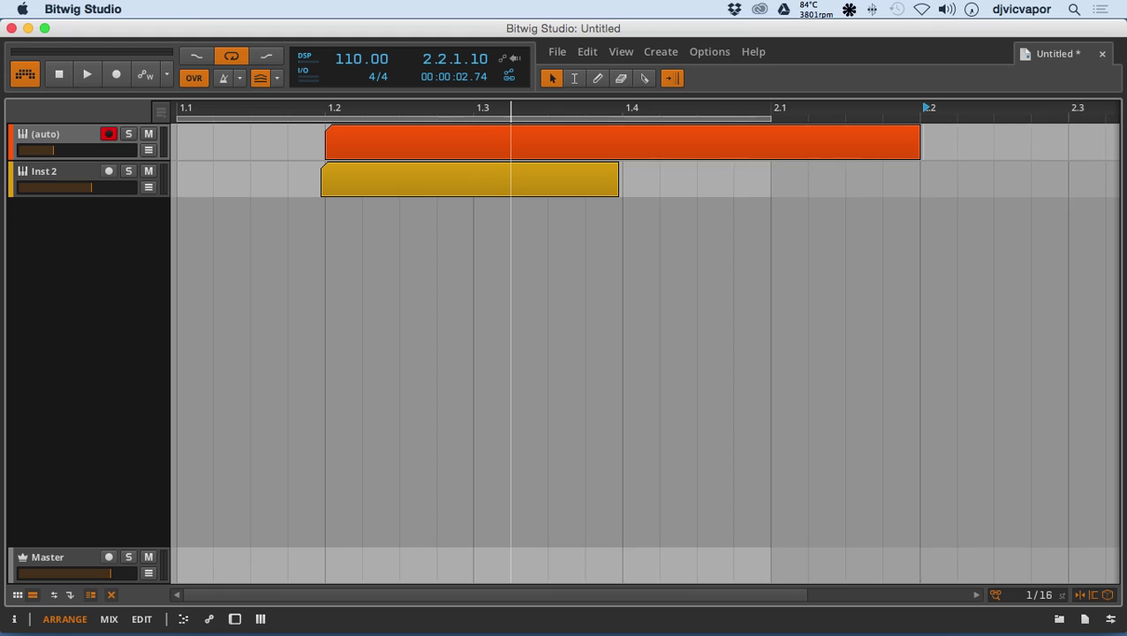
left_click_drag(477, 154, 438, 153)
left_click_drag(330, 156, 407, 139)
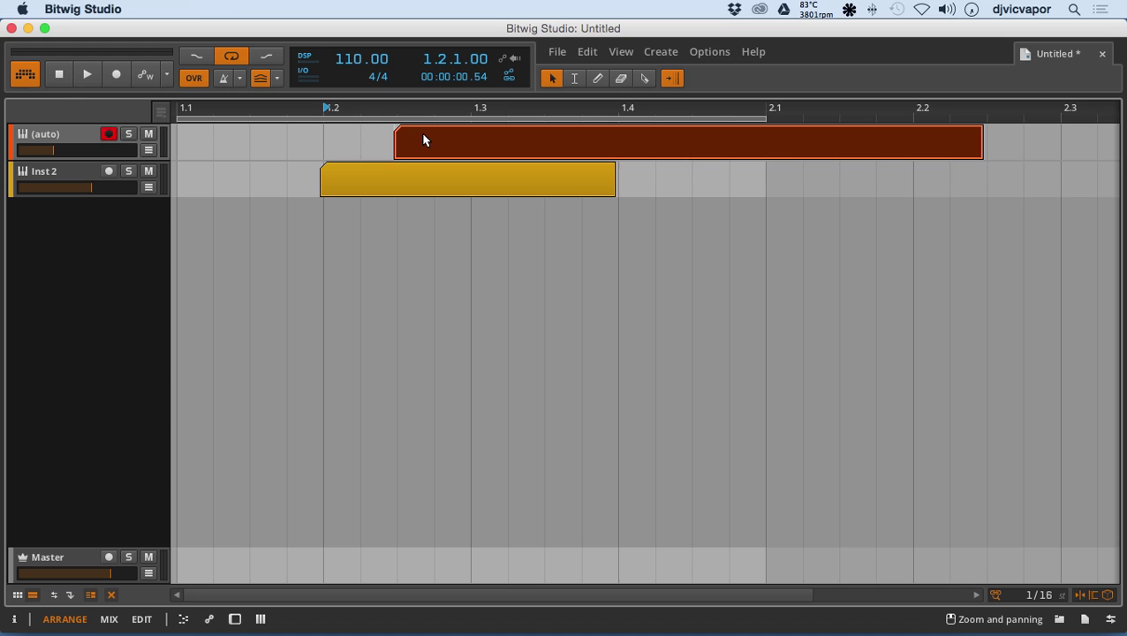
left_click_drag(433, 138, 456, 131)
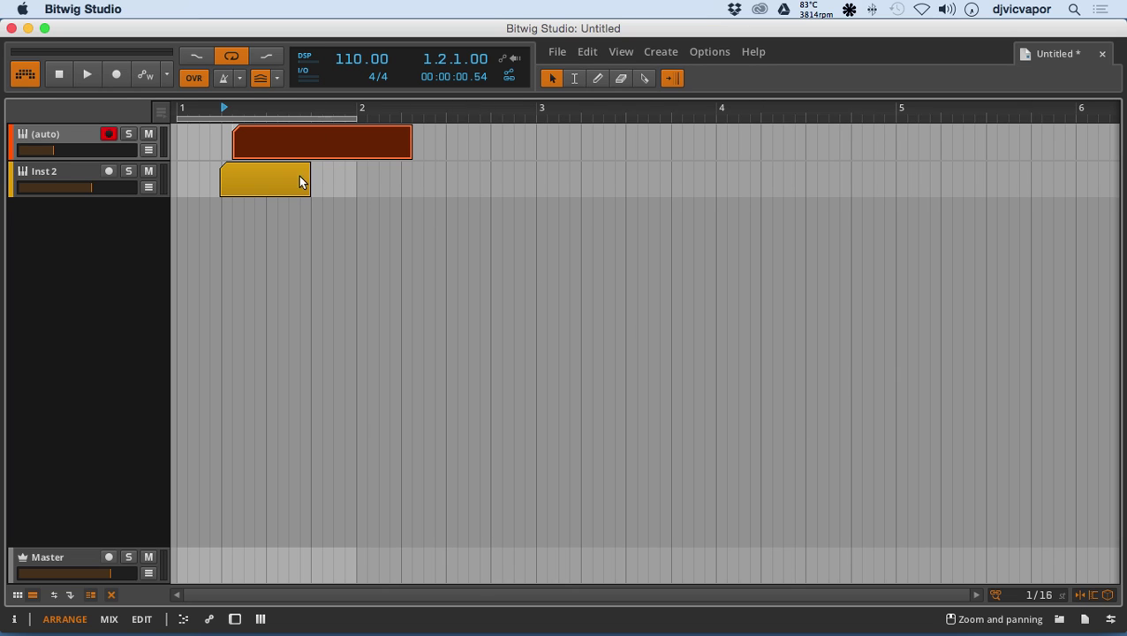
- Move the yellow clip one beat later, then add two duplicates, each nudged slightly later
mouse_move(292, 188)
left_mouse_down()
mouse_move(335, 186)
mouse_move(272, 187)
mouse_move(301, 186)
left_mouse_up()
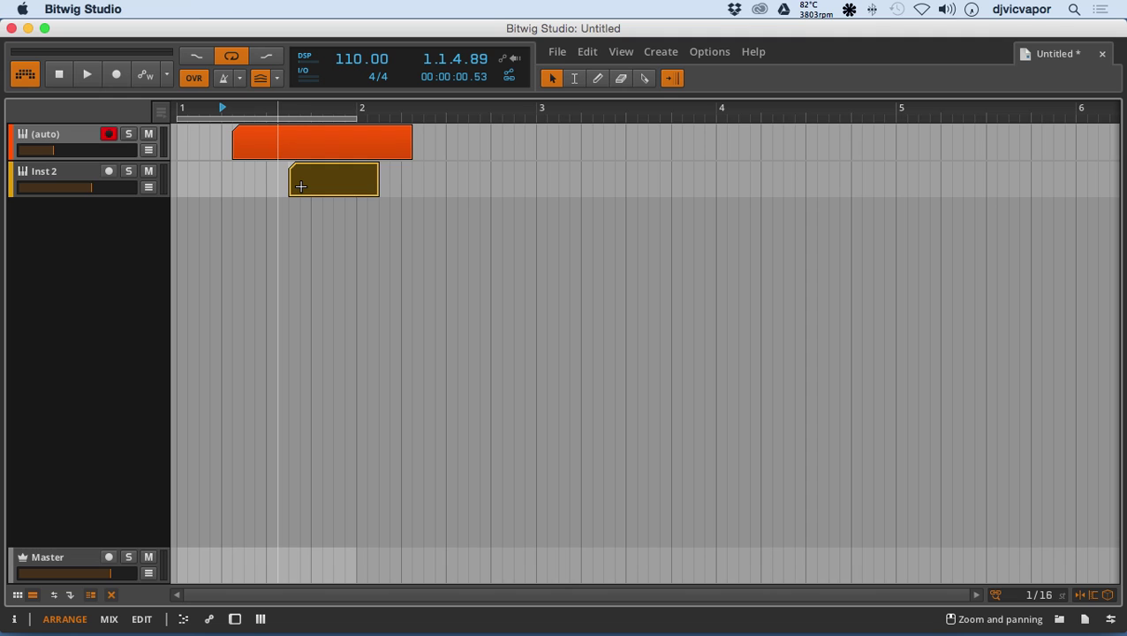
key("super+d")
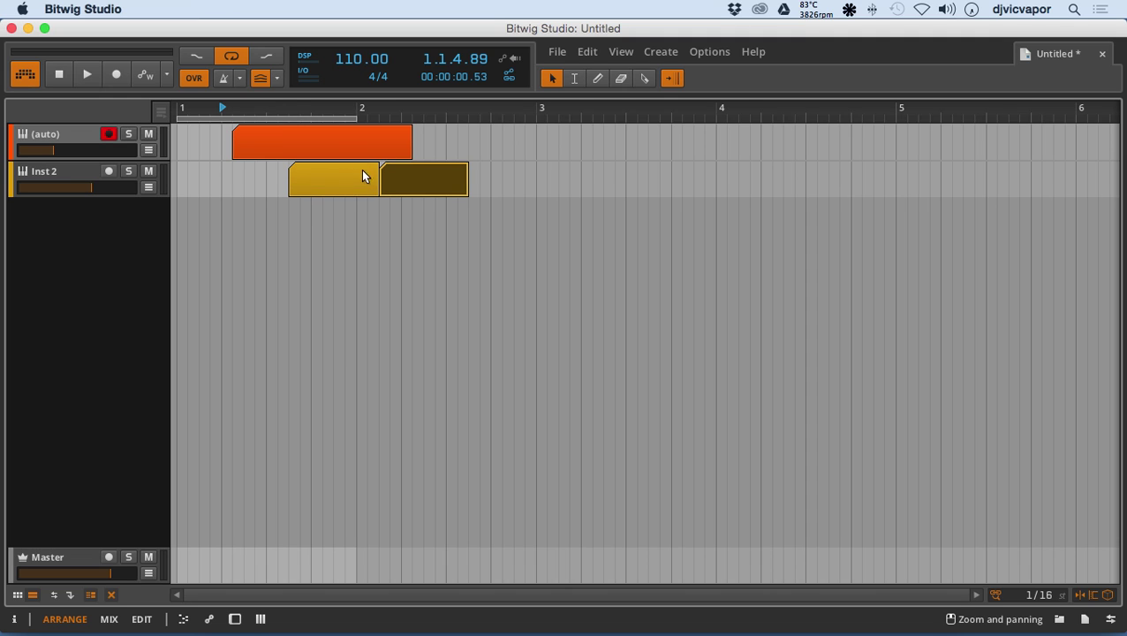
left_click(391, 179)
left_click_drag(391, 179, 397, 180)
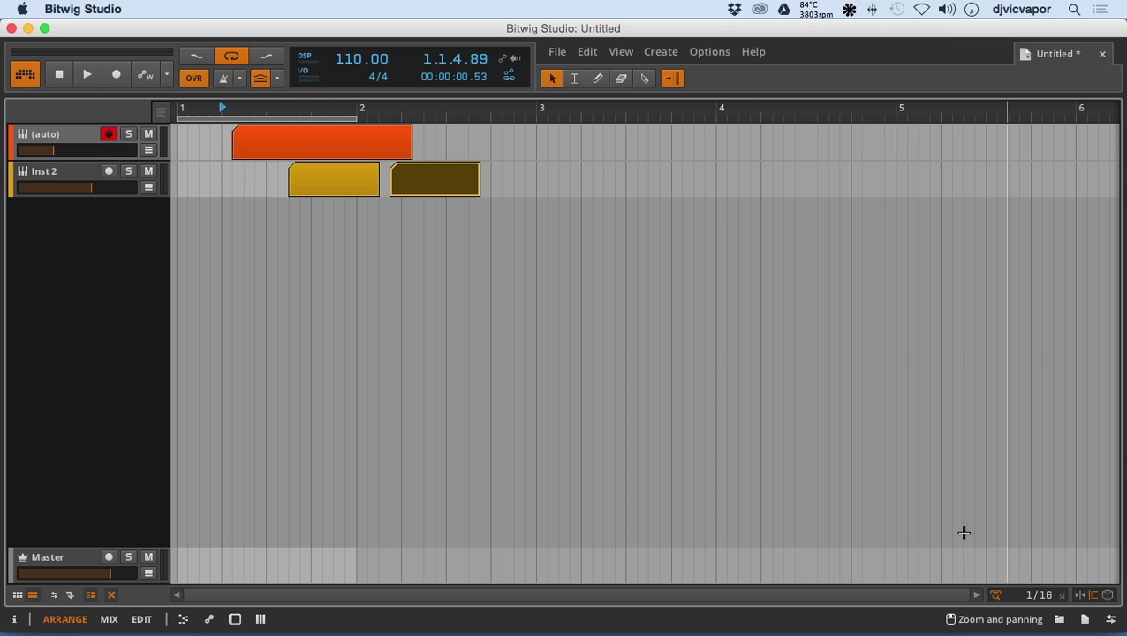
mouse_move(429, 189)
left_mouse_down()
mouse_move(469, 193)
mouse_move(445, 194)
left_mouse_up()
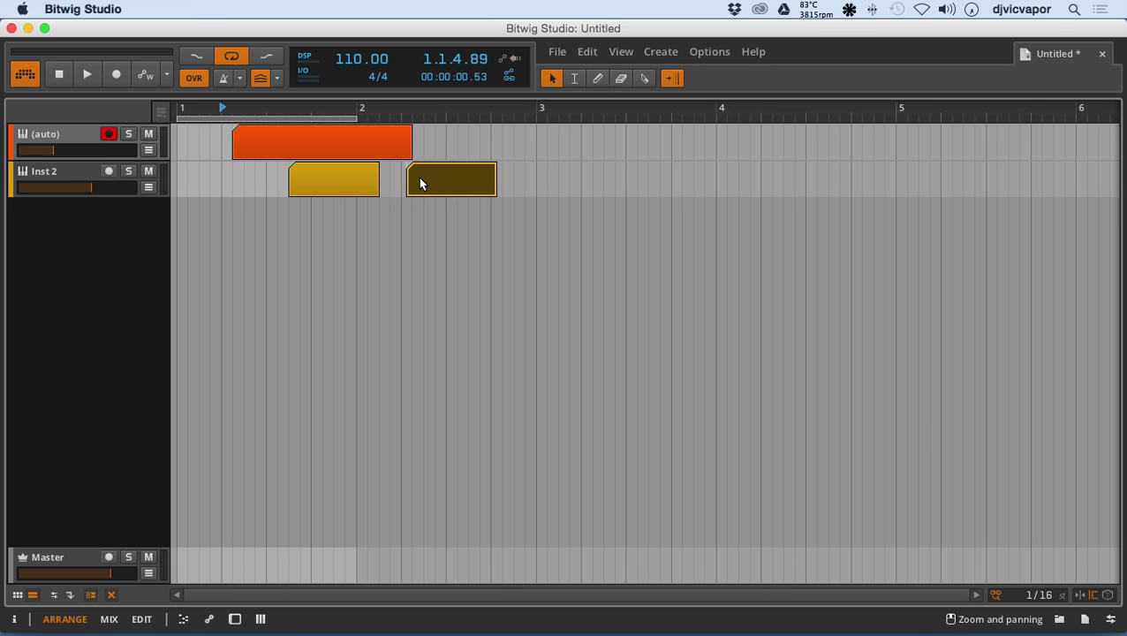
key("super+d")
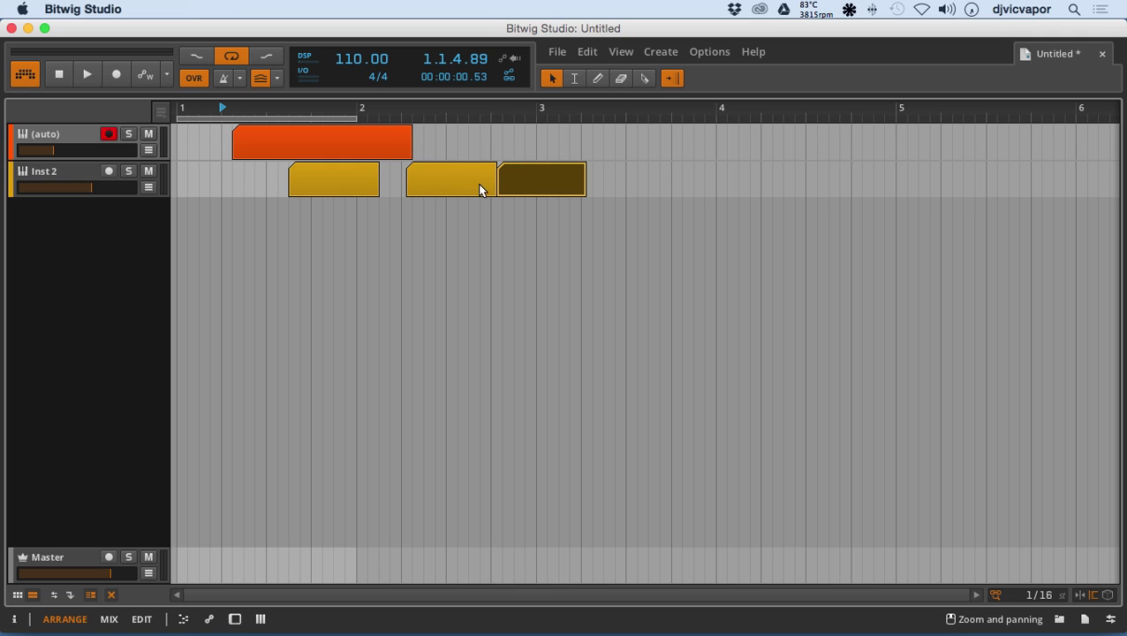
left_click_drag(512, 178, 520, 183)
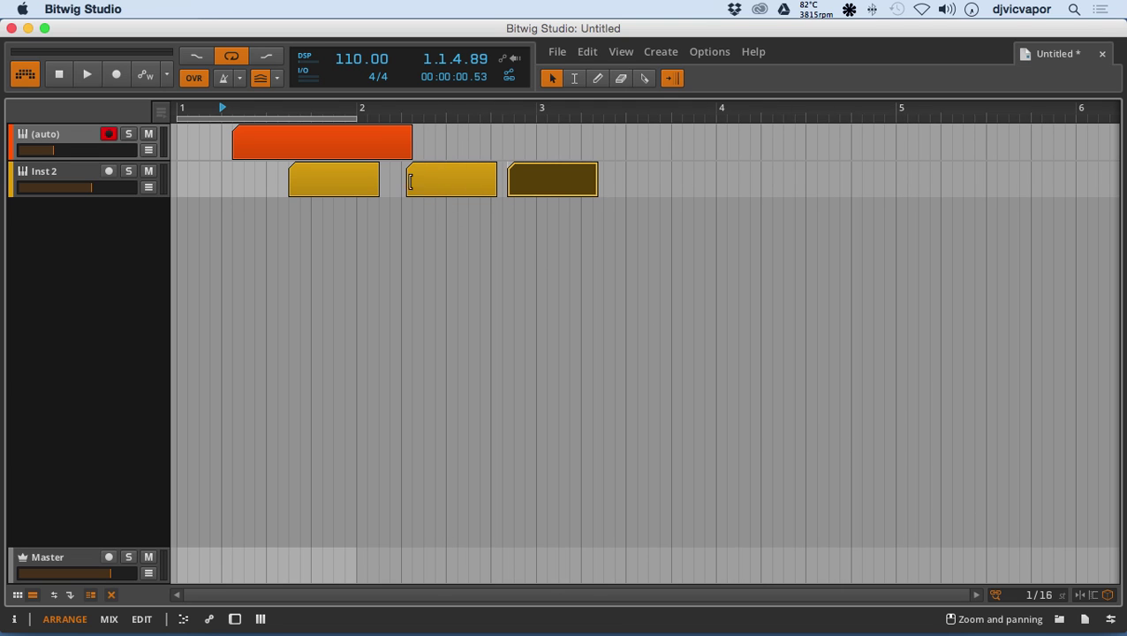
- Shift the first yellow clip a beat earlier and delete the rightmost yellow clip
left_click_drag(347, 182, 311, 187)
left_click_drag(298, 109, 460, 191)
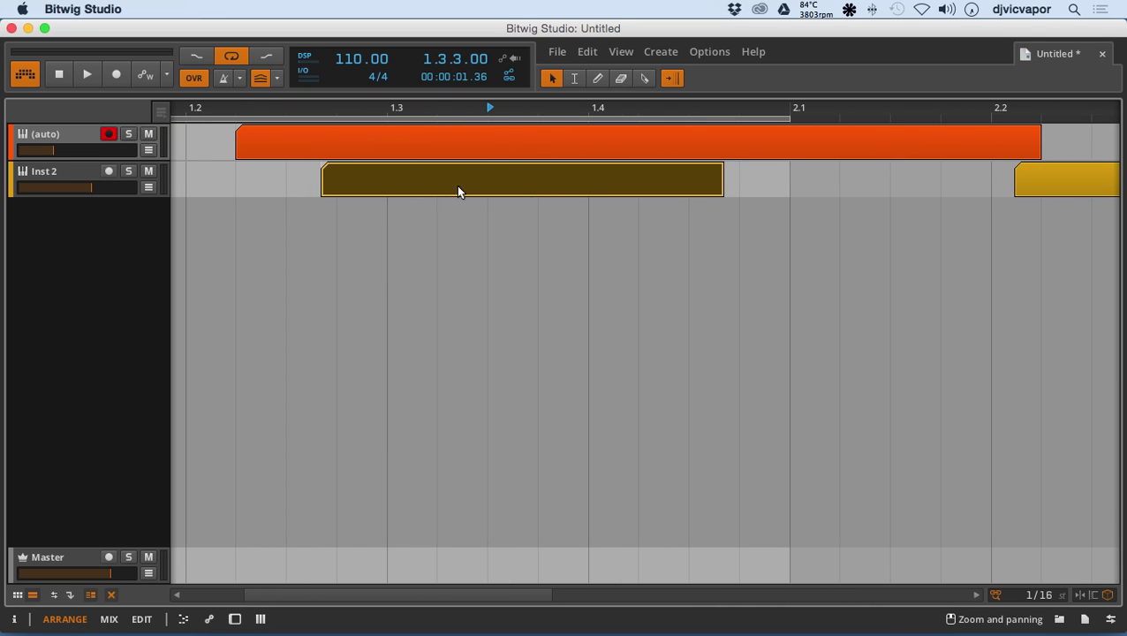
left_click_drag(367, 189, 563, 184)
left_click(1069, 182)
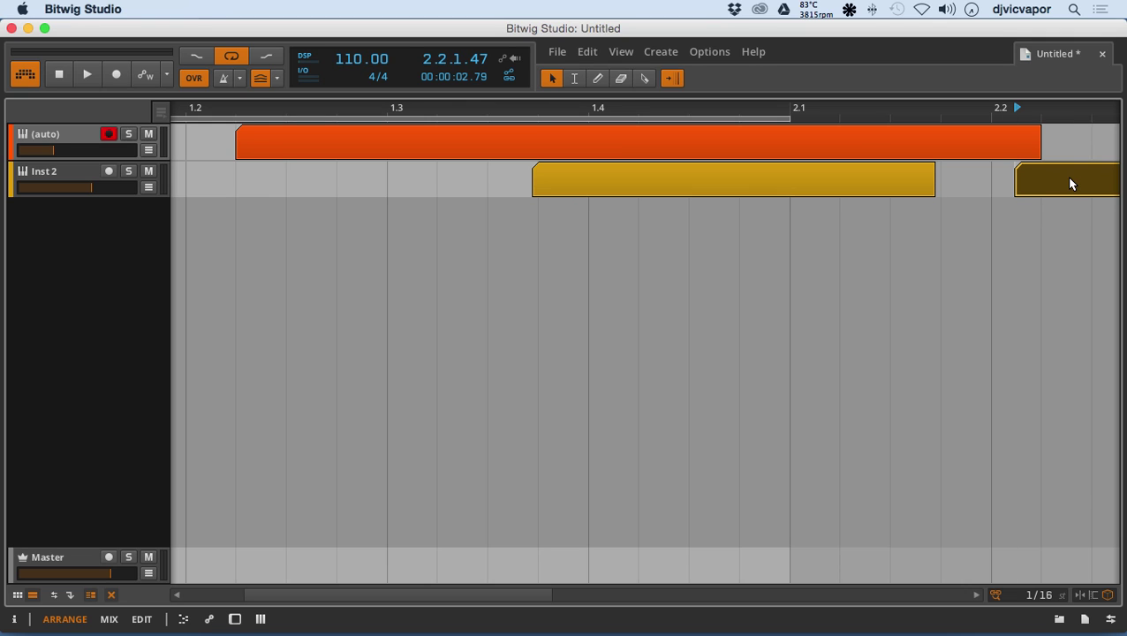
key("BackSpace")
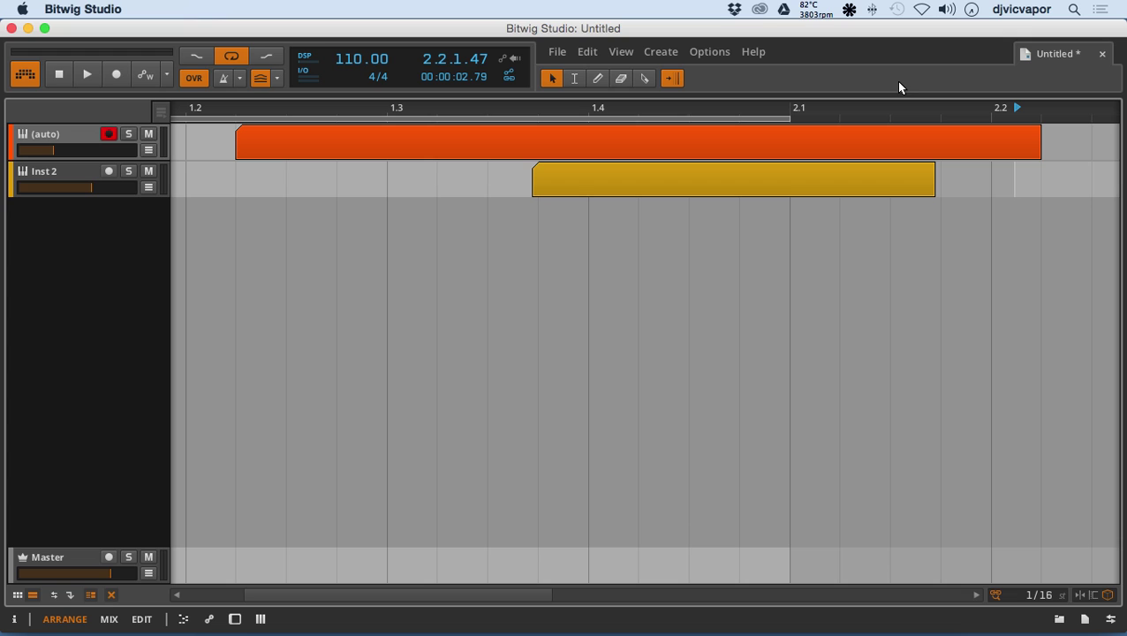
- Place the remaining yellow clip at 2.1 and delete the other yellow copy
left_click_drag(597, 184, 817, 189)
left_click(920, 409)
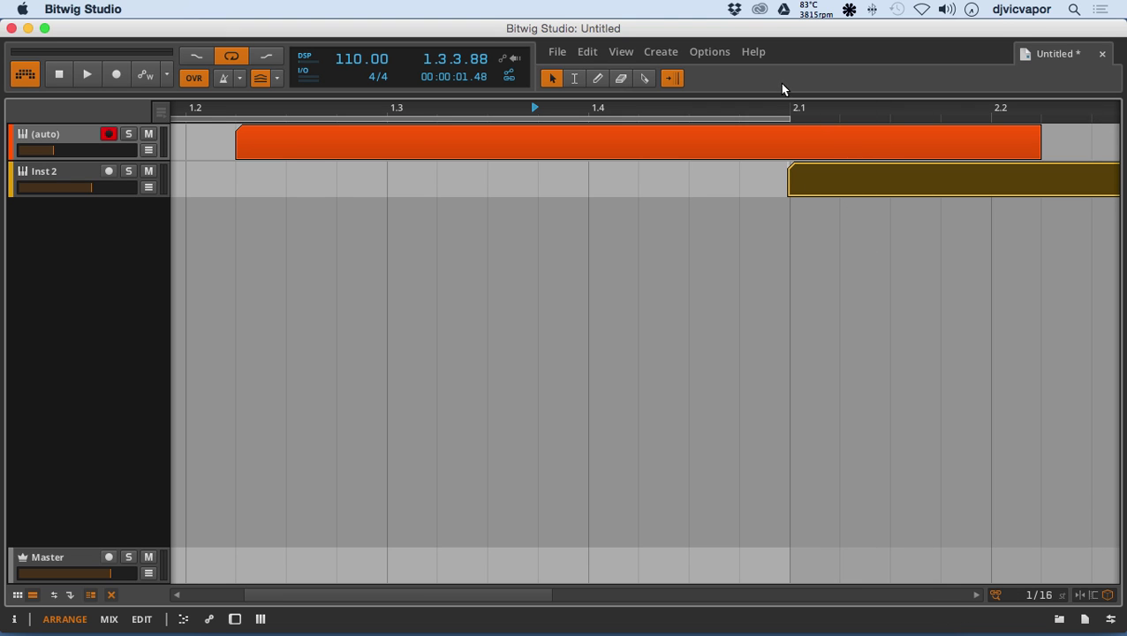
left_click_drag(774, 103, 459, 105)
left_click(674, 190)
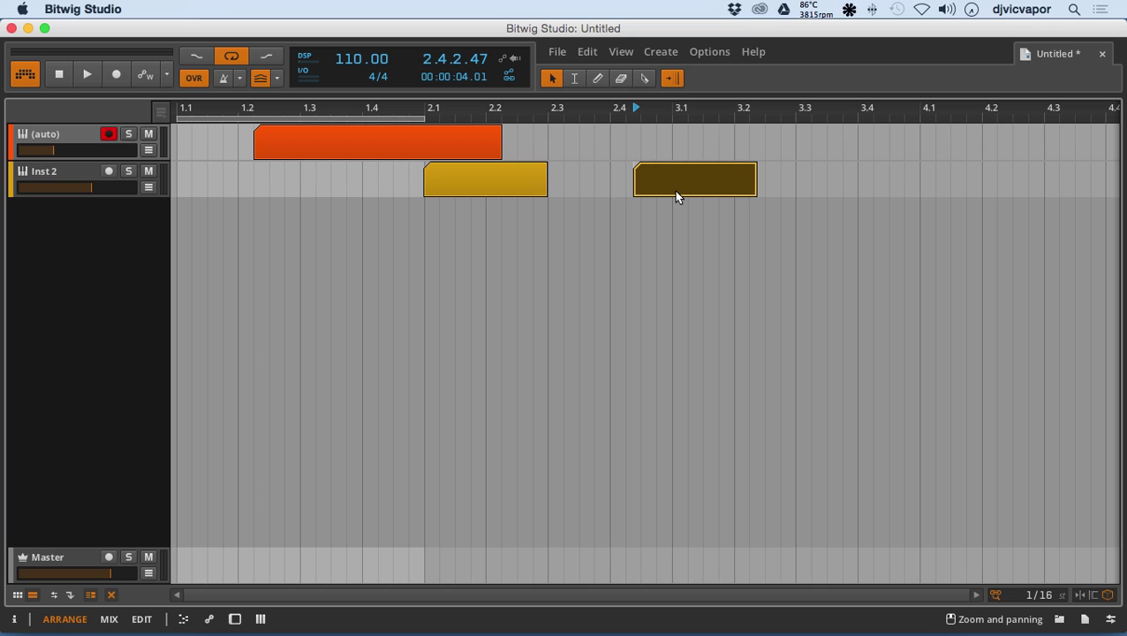
key("Delete")
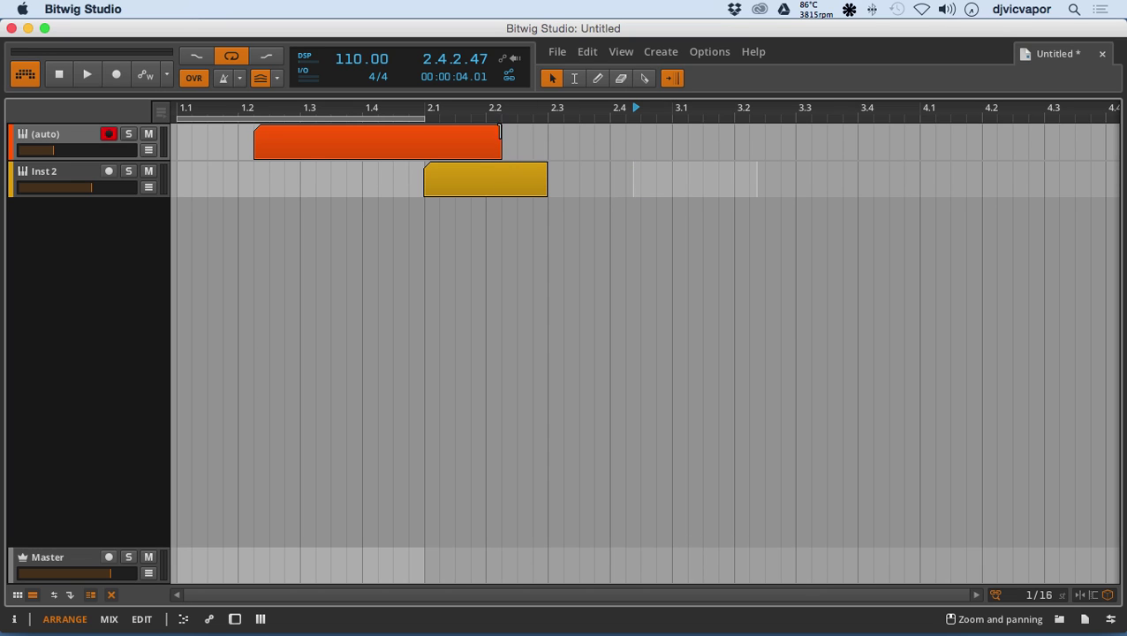
- Move the yellow clip to span 1.3 to 2.1 and snap the orange clip to 1.2
mouse_move(469, 181)
left_mouse_down()
mouse_move(531, 181)
mouse_move(467, 191)
left_mouse_up()
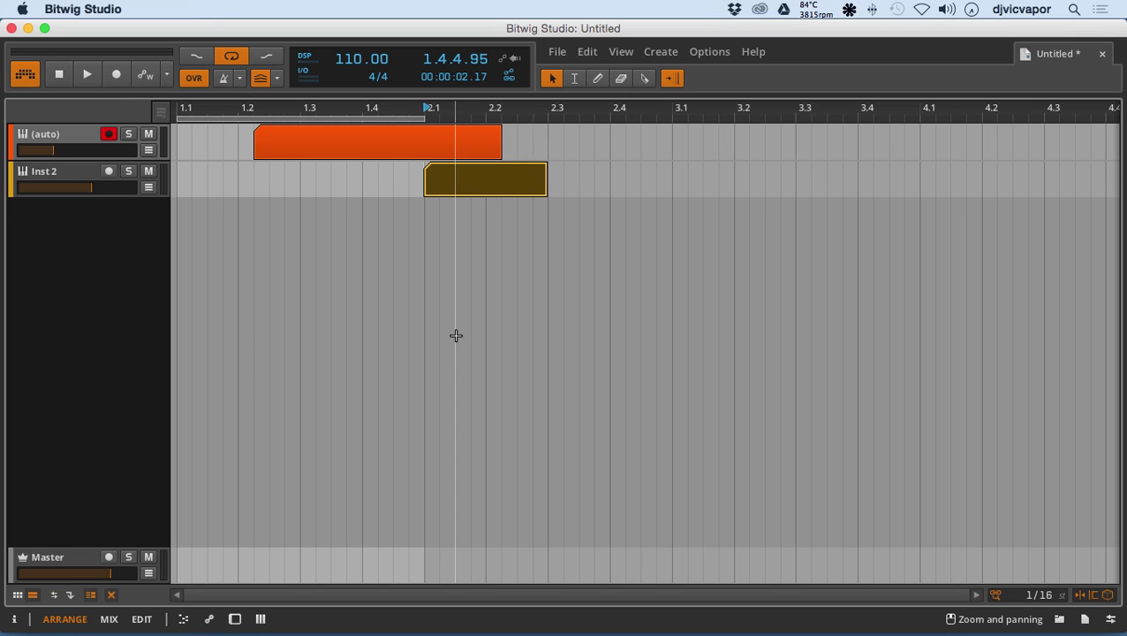
left_click_drag(440, 184, 313, 179)
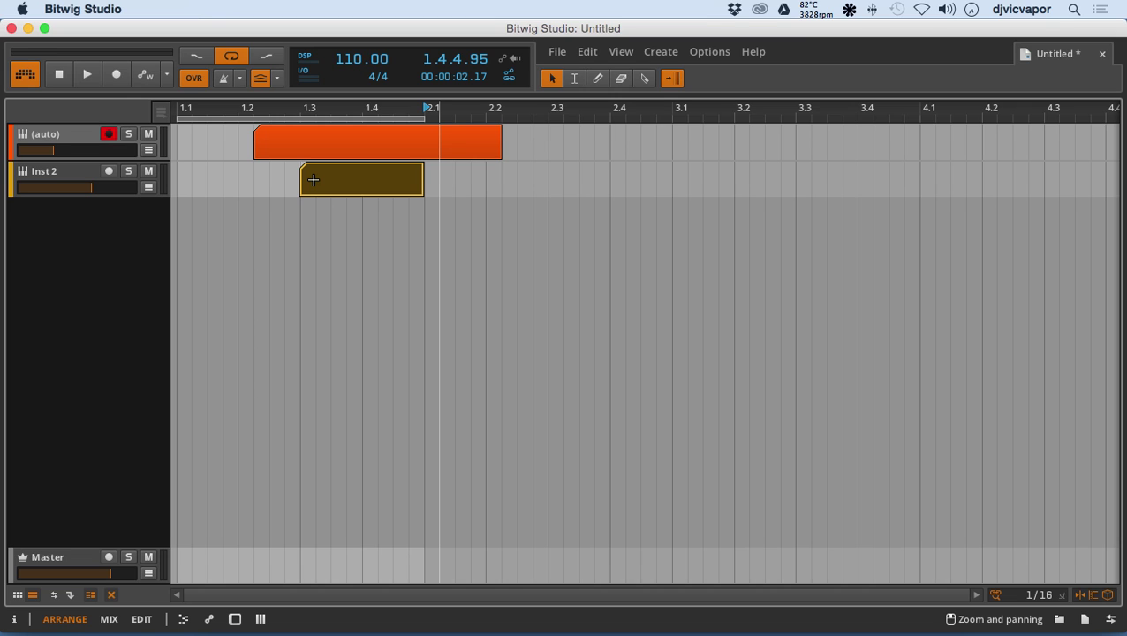
left_click_drag(295, 144, 288, 149)
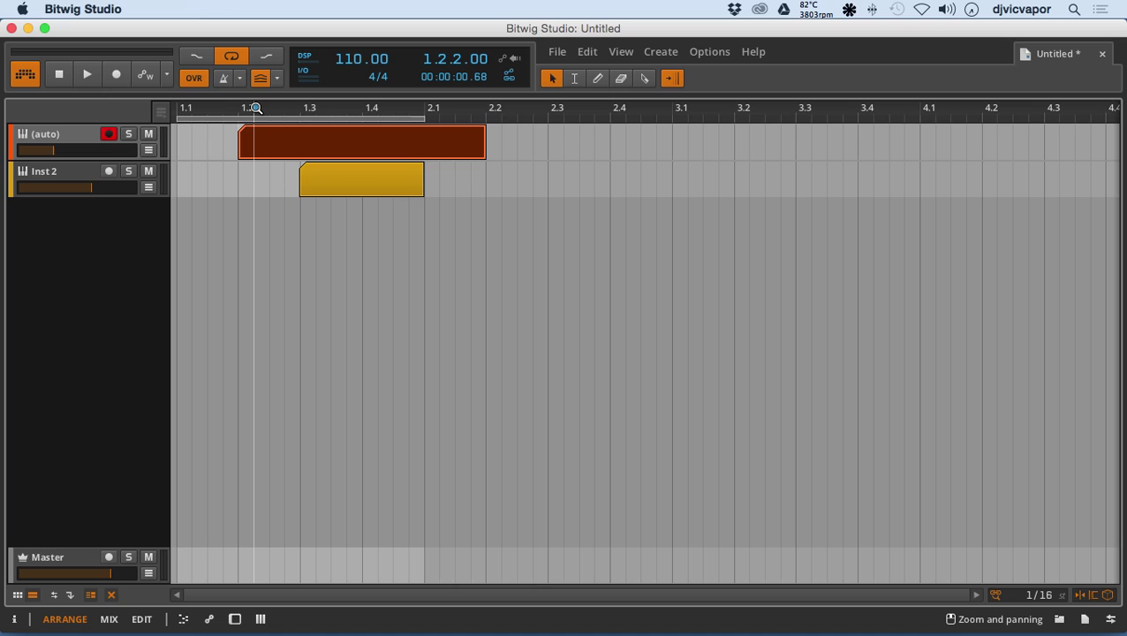